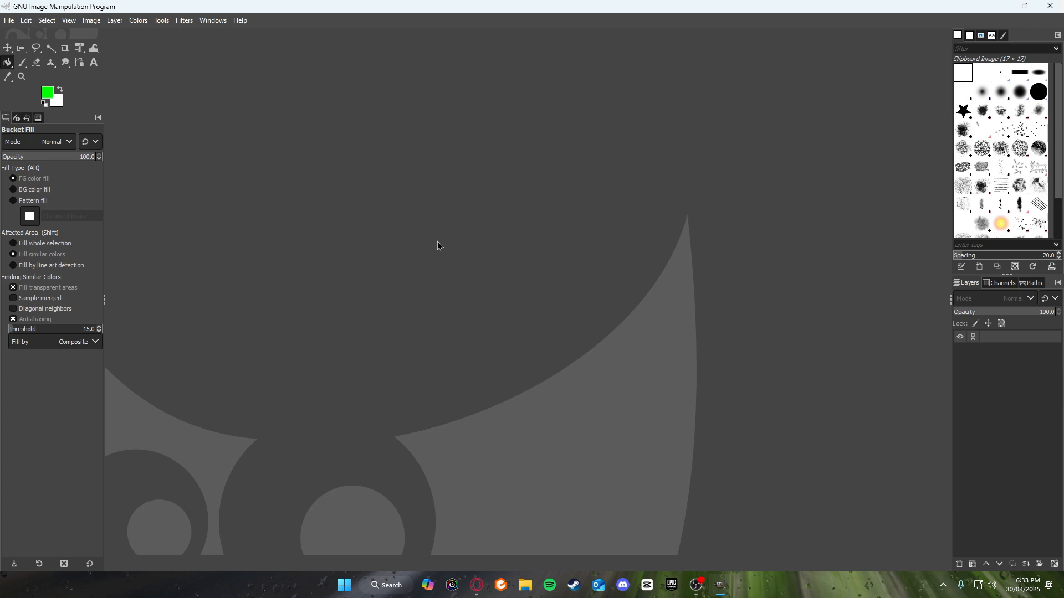
- Switch to the browser and save the previewed red Toyota sports car image as a WEBP file named grsupraiconimage
drag(351, 6, 359, 33)
double_click(358, 34)
click(478, 587)
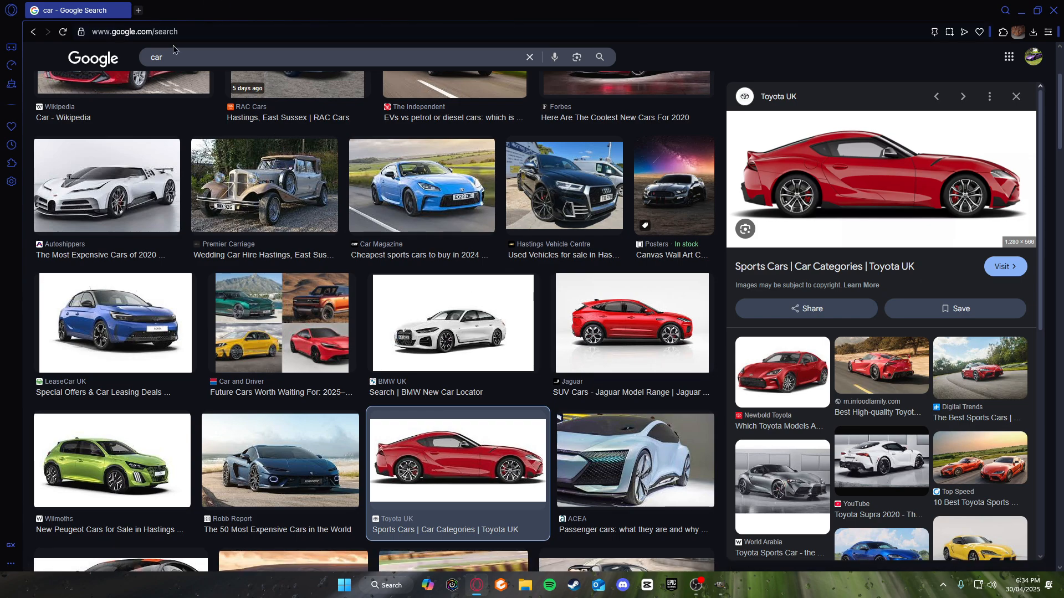
right_click(851, 154)
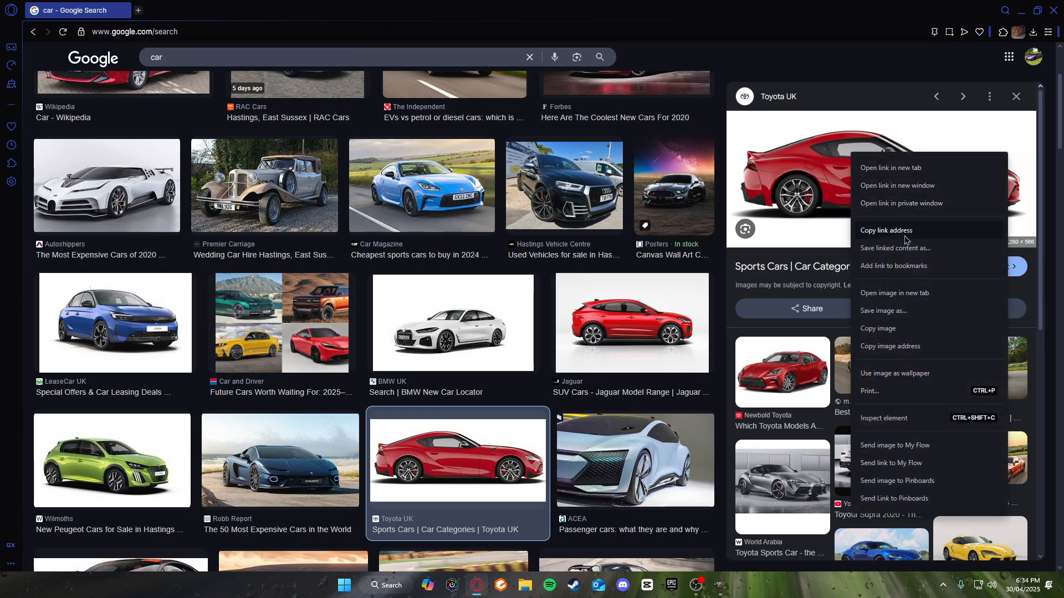
click(884, 311)
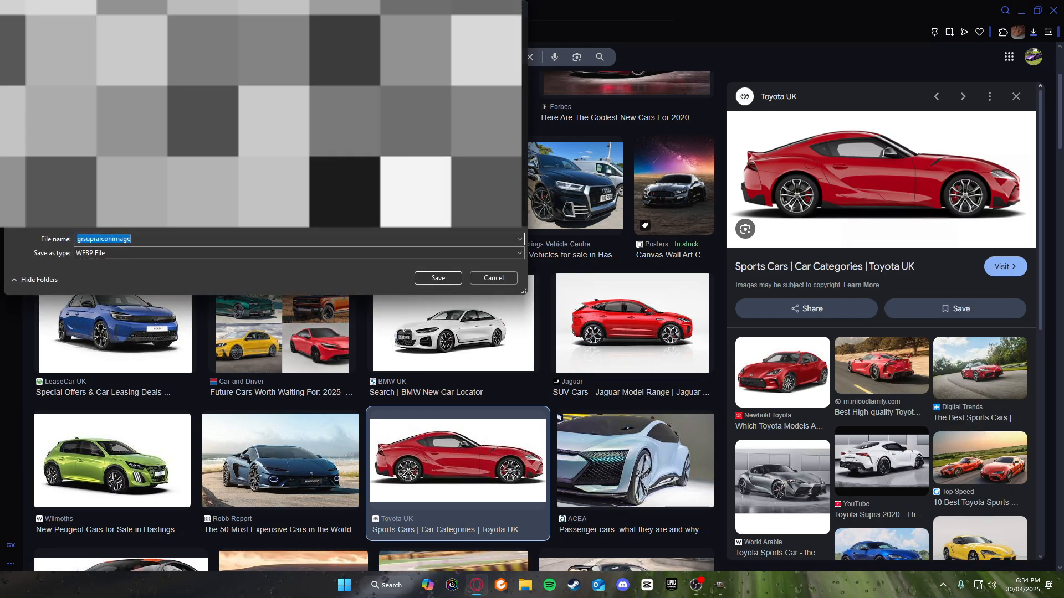
click(438, 278)
- Switch to GIMP and open the saved grsupraiconimage file as a new image
click(476, 585)
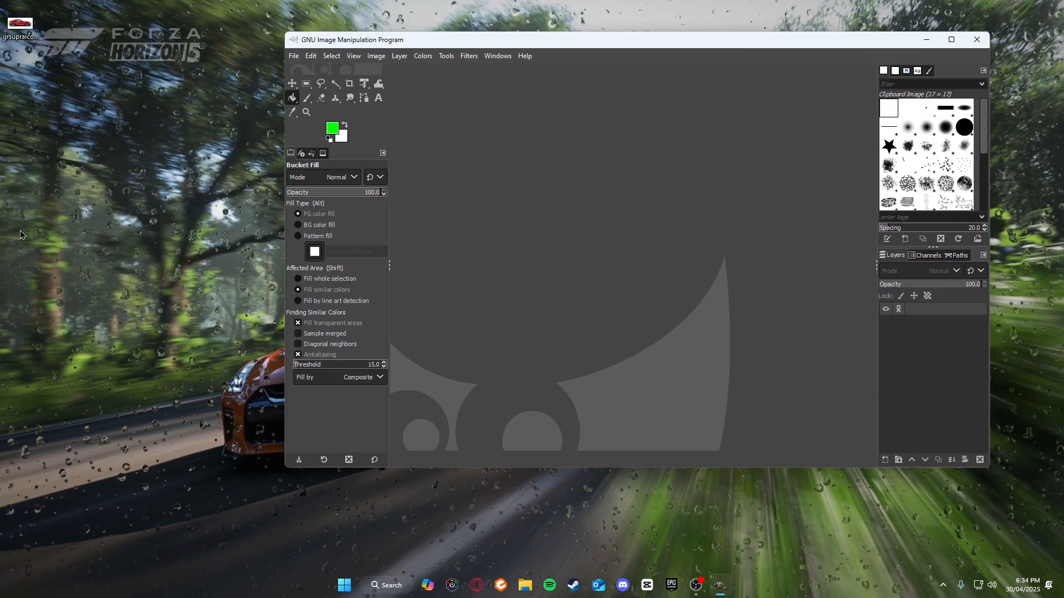
drag(20, 25, 586, 263)
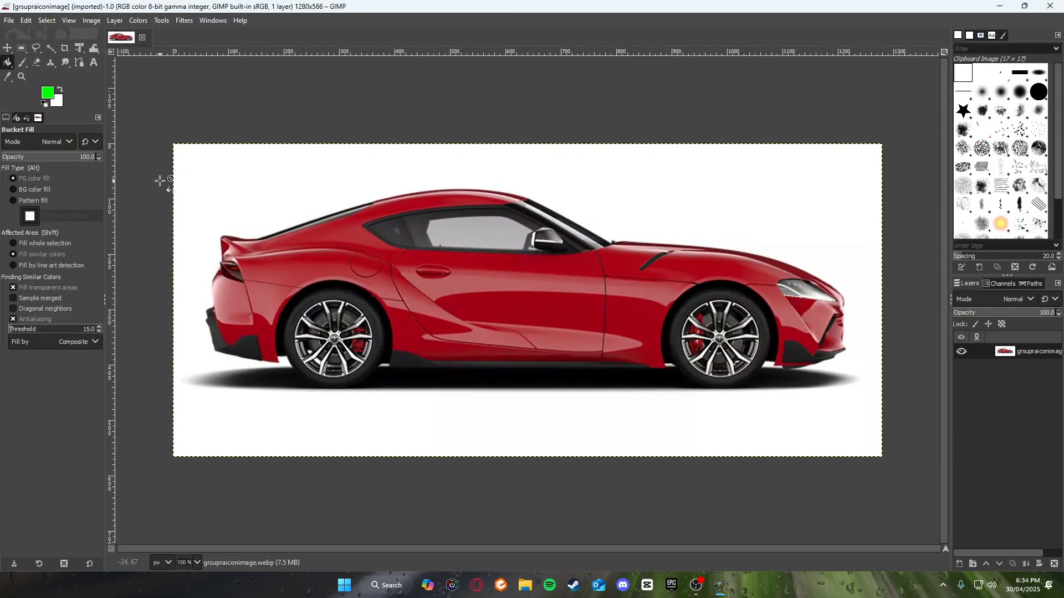
- Remove the car layer's existing alpha channel and add a new alpha channel to it
click(116, 28)
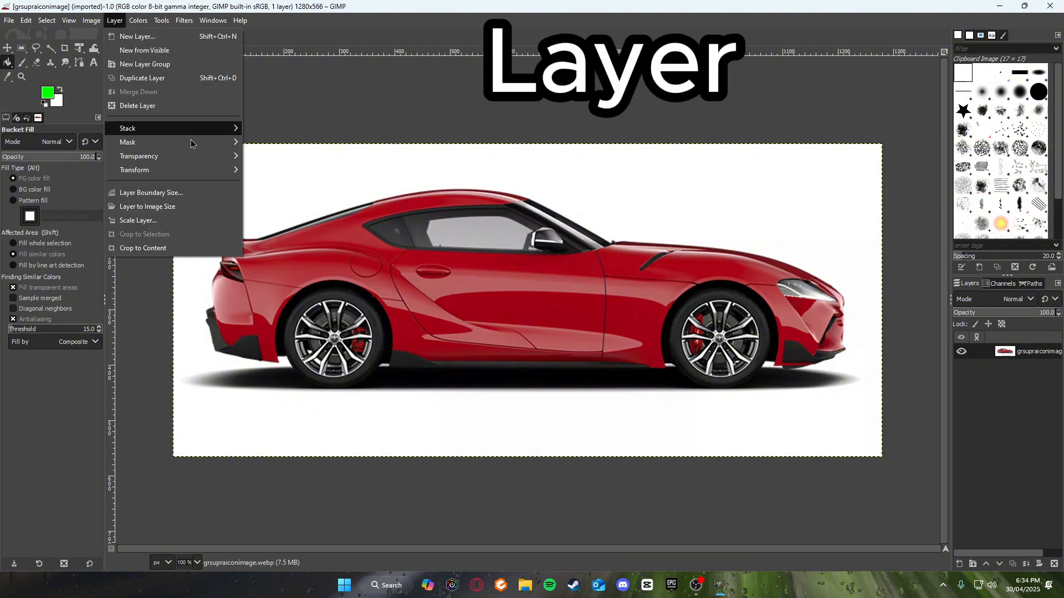
mouse_move(206, 173)
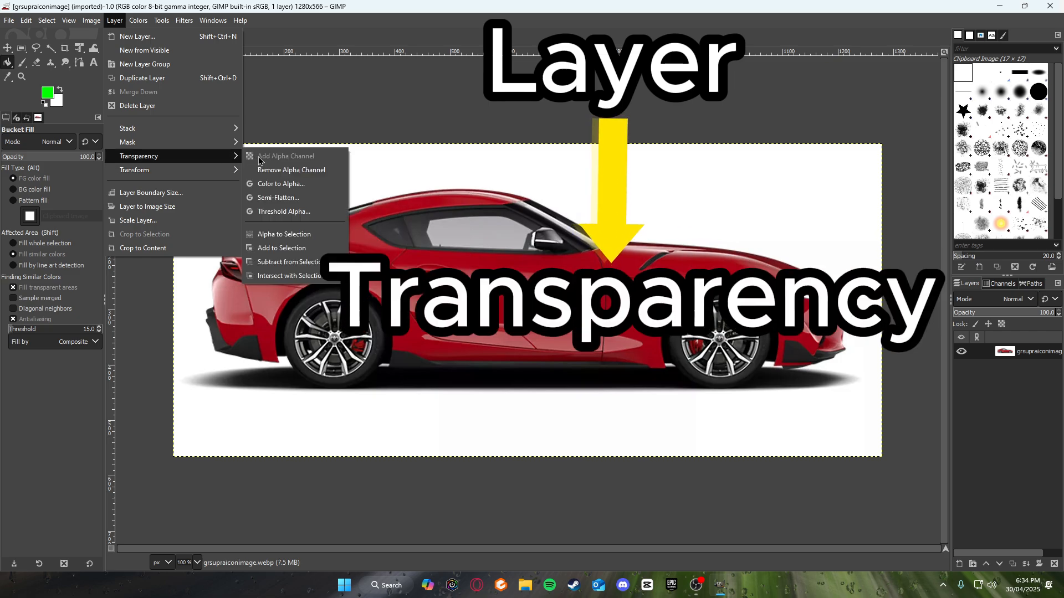
click(273, 170)
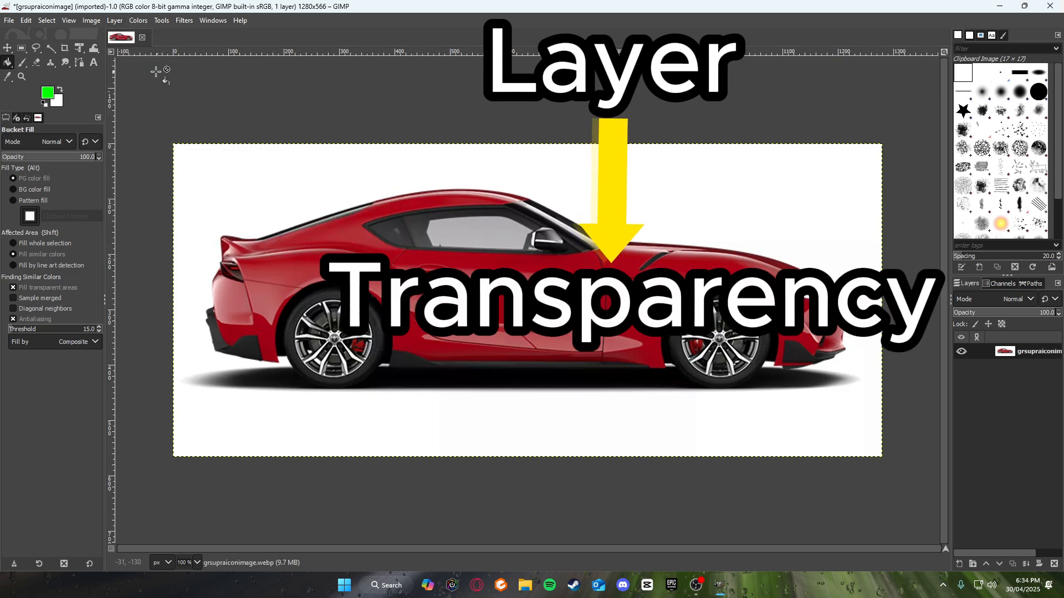
click(115, 20)
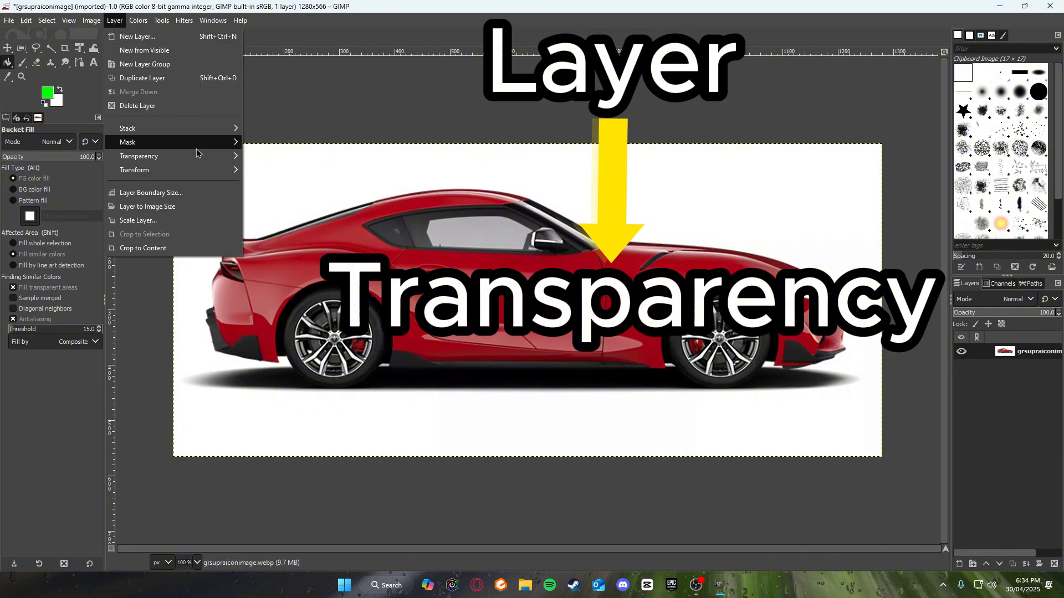
mouse_move(230, 156)
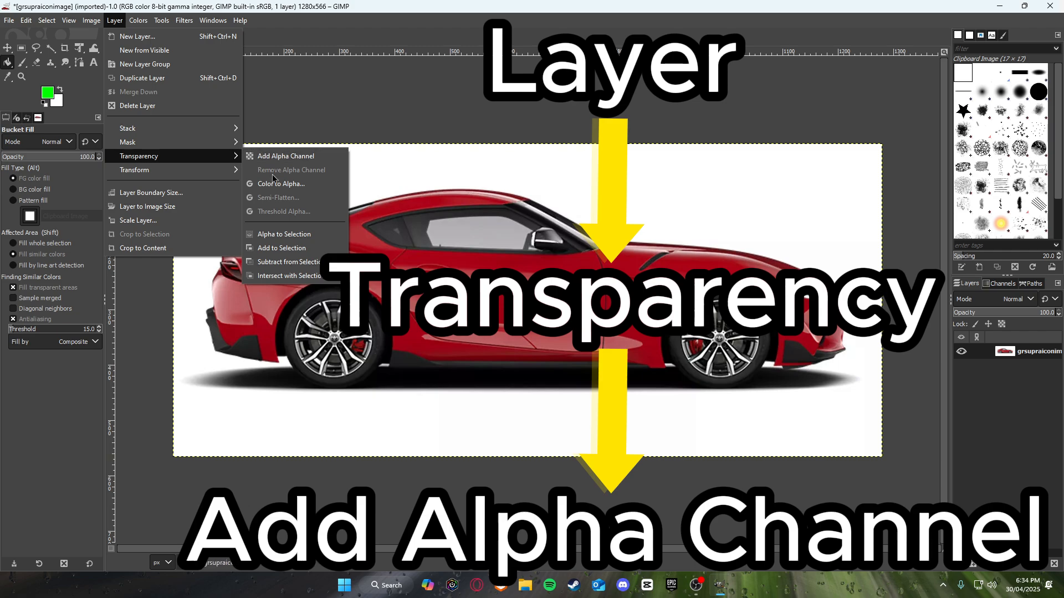
click(286, 158)
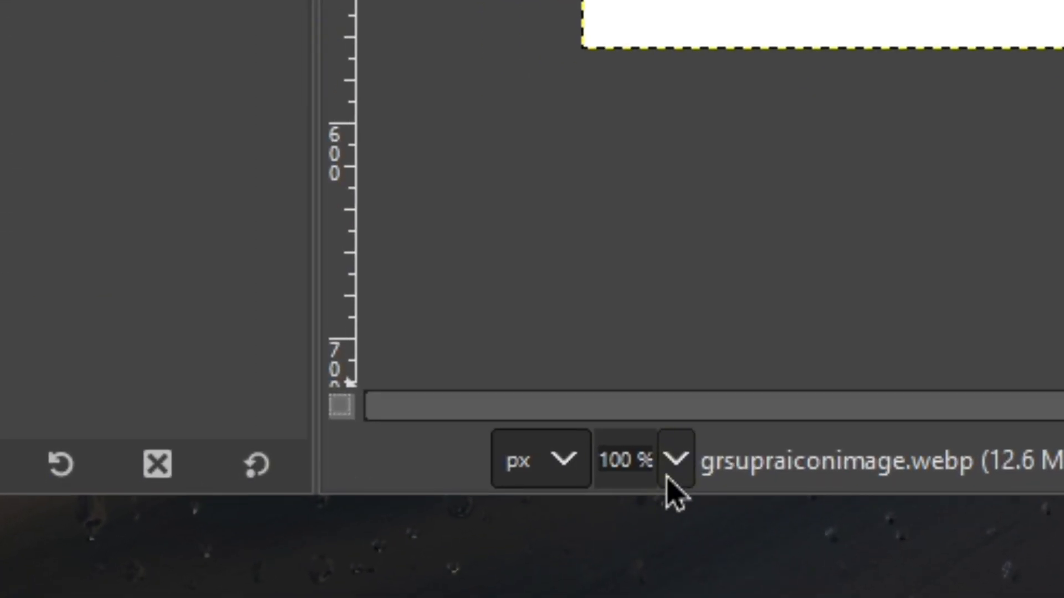
- Start a Free Select outline at the body's lower corner behind the rear wheel and trace along the rear bumper's lower edge
click(197, 563)
click(652, 79)
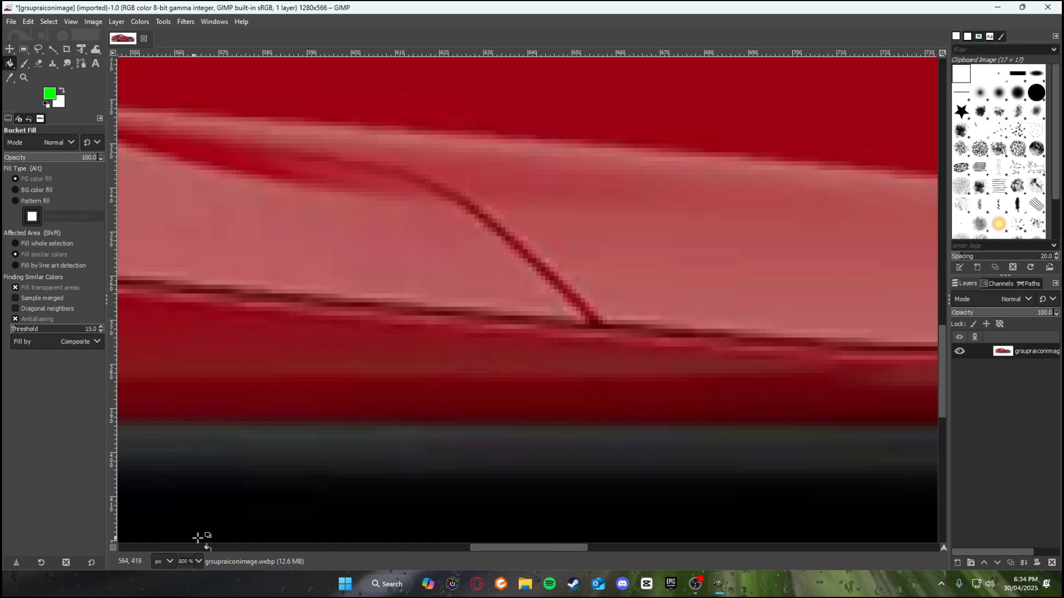
drag(501, 547, 208, 540)
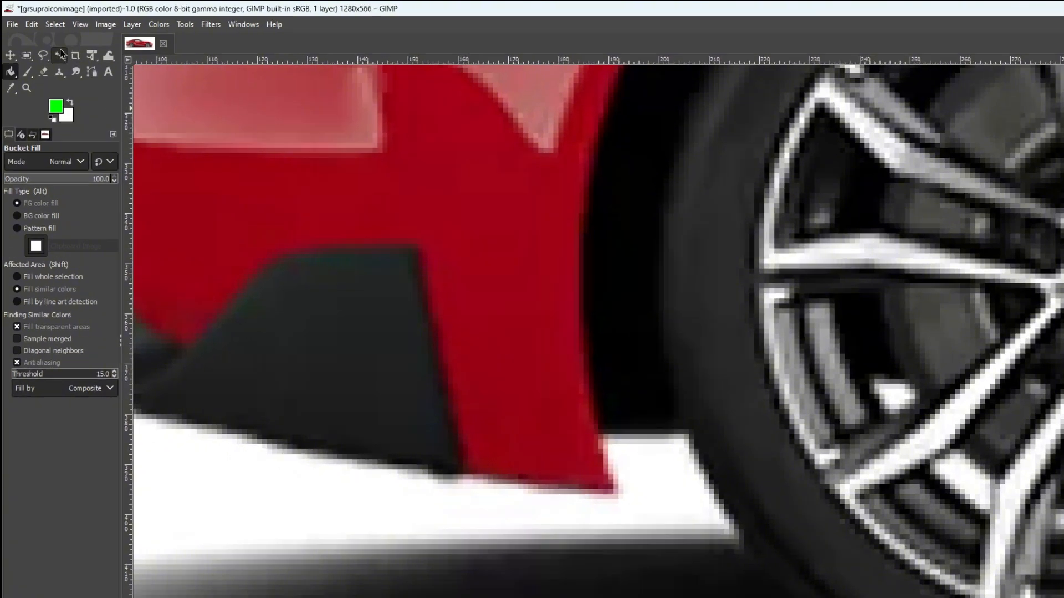
click(40, 51)
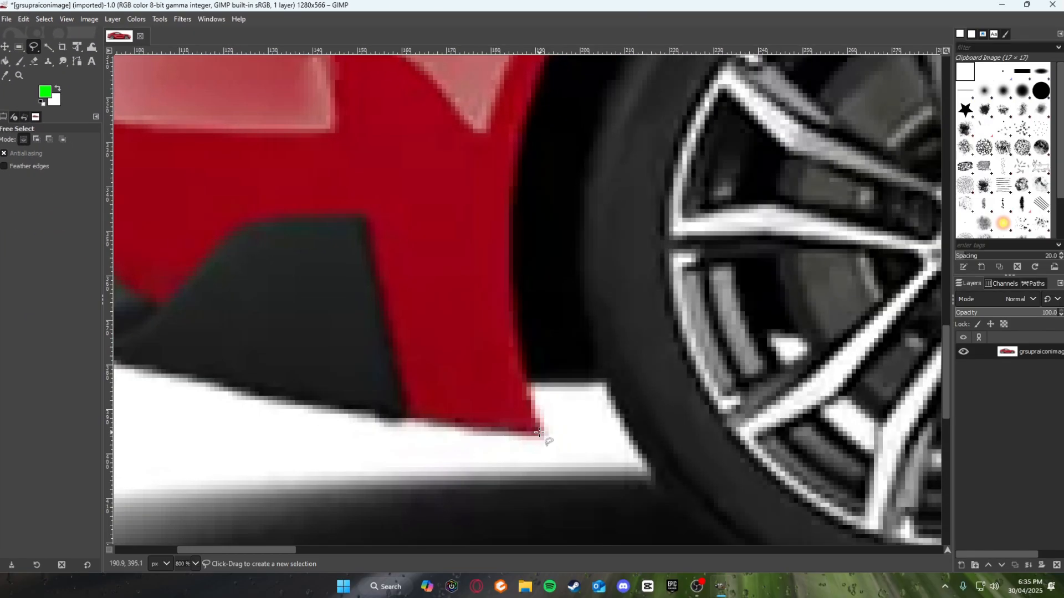
click(197, 381)
drag(274, 553, 213, 552)
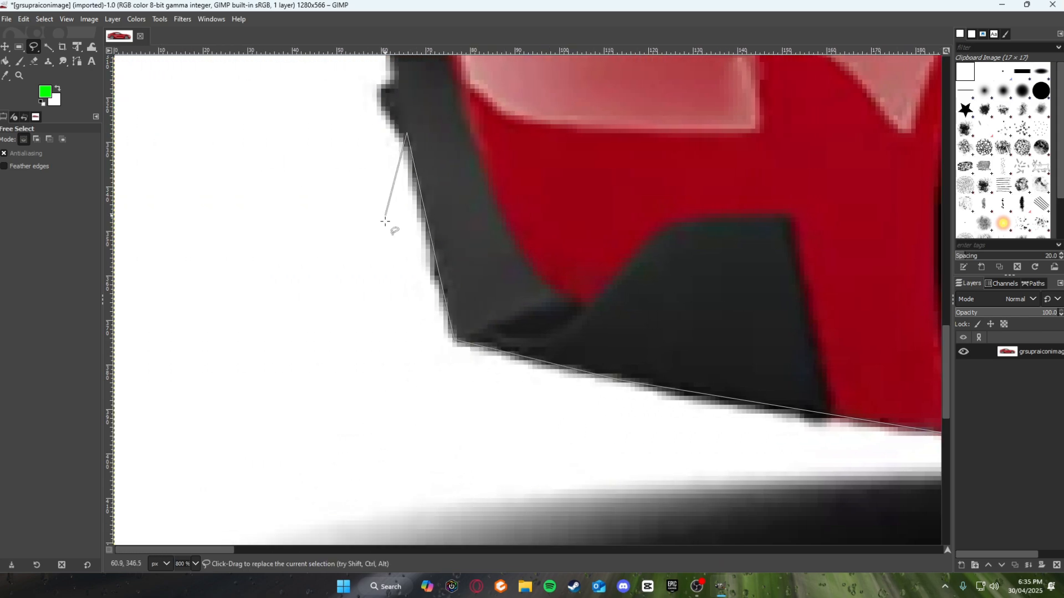
- Continue the outline up the back of the car, past the tail light and over the tip of the rear spoiler
scroll(388, 233, up, 5)
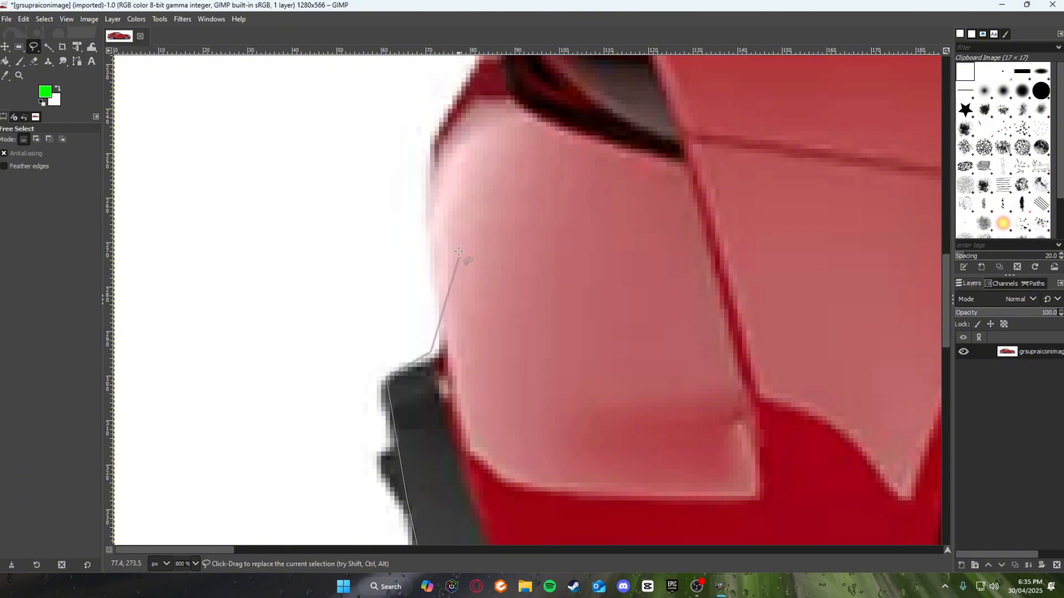
click(432, 147)
scroll(456, 319, up, 3)
click(493, 241)
scroll(506, 214, up, 2)
click(504, 281)
click(736, 298)
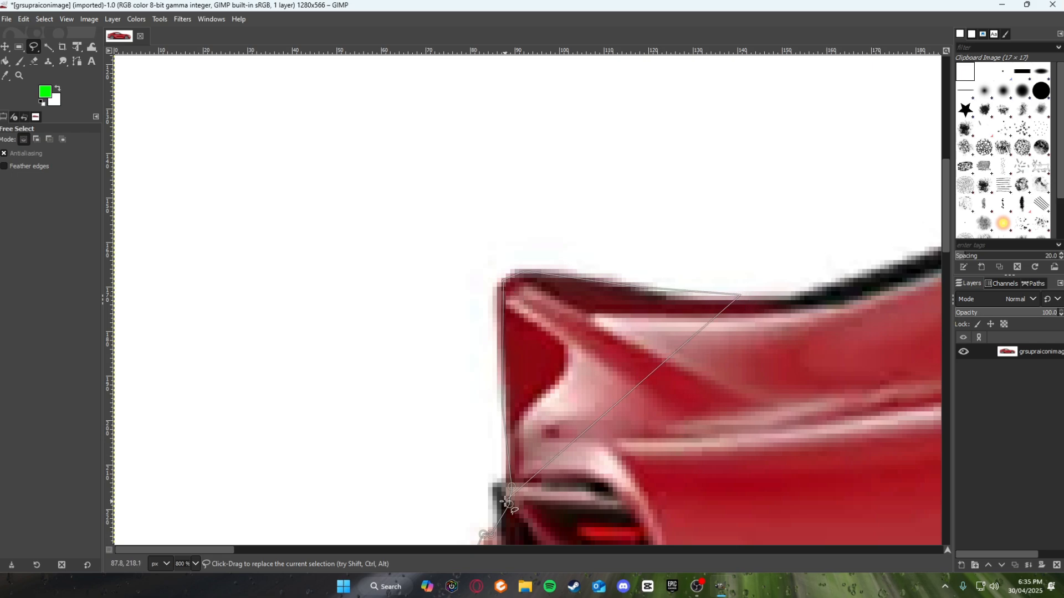
- Continue the outline from the spoiler over the roof, down the windscreen and along the hood
mouse_move(216, 550)
mouse_down()
mouse_move(833, 550)
mouse_move(743, 550)
mouse_up()
scroll(174, 402, up, 1)
click(163, 421)
scroll(602, 272, up, 4)
click(623, 290)
scroll(541, 482, down, 5)
click(925, 456)
click(519, 441)
click(826, 463)
click(926, 466)
- Continue the outline around the nose of the car and down the front bumper to its lower edge
scroll(707, 332, down, 5)
click(901, 351)
scroll(787, 332, down, 5)
click(761, 180)
click(897, 248)
scroll(696, 469, down, 7)
click(701, 447)
click(612, 514)
scroll(582, 514, down, 5)
- Trace the outline under the front bumper, around the gap ahead of the front wheel and along the bottom of the front tyre
click(356, 351)
click(197, 364)
click(193, 321)
click(797, 337)
click(807, 287)
click(722, 303)
drag(693, 361, 148, 444)
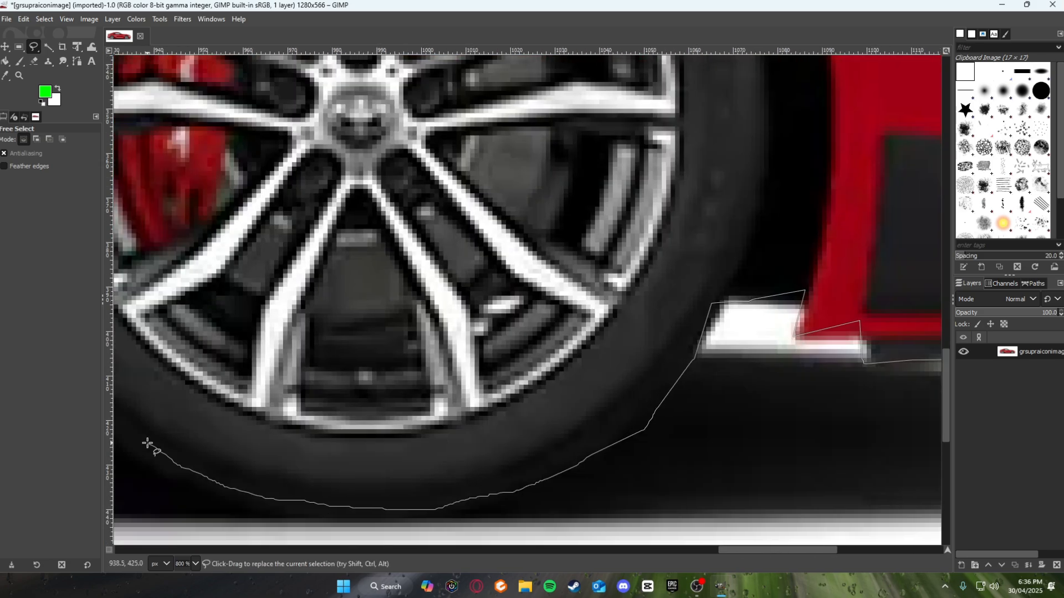
- Continue the outline around the gap behind the front wheel and along the side sill towards the rear wheel
drag(765, 550, 677, 550)
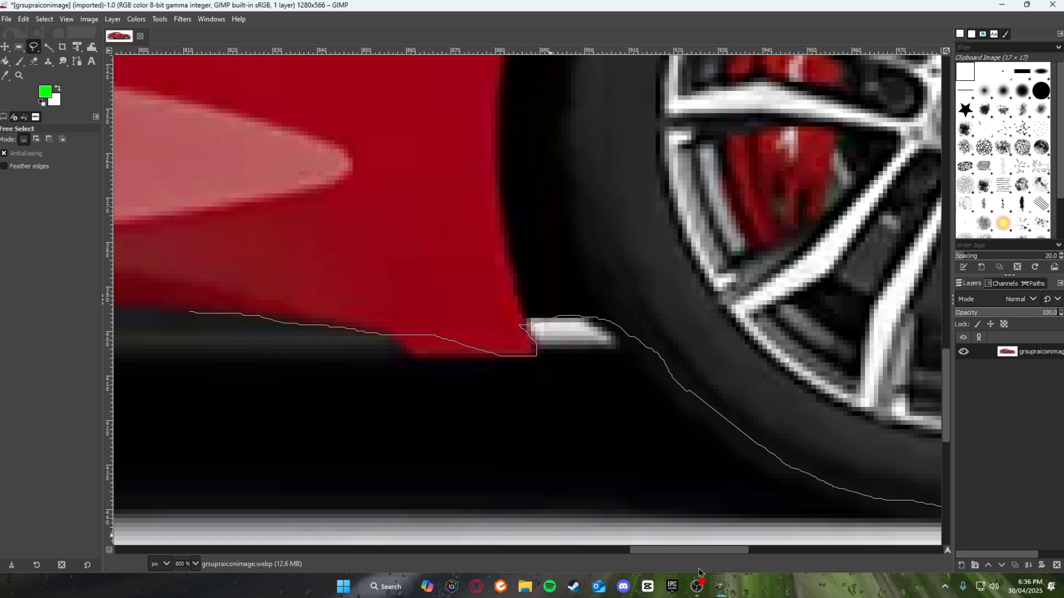
click(456, 356)
drag(694, 553, 300, 550)
click(589, 351)
click(589, 316)
click(511, 321)
- Trace the outline around the bottom of the rear tyre and the white gap behind it, closing it at the starting point
click(893, 348)
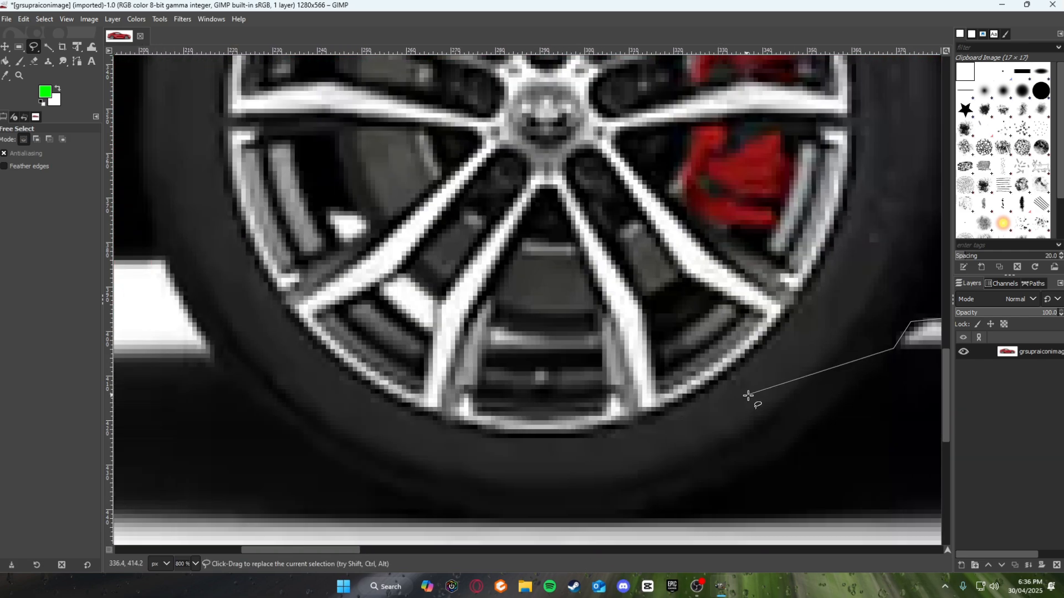
click(251, 373)
click(152, 258)
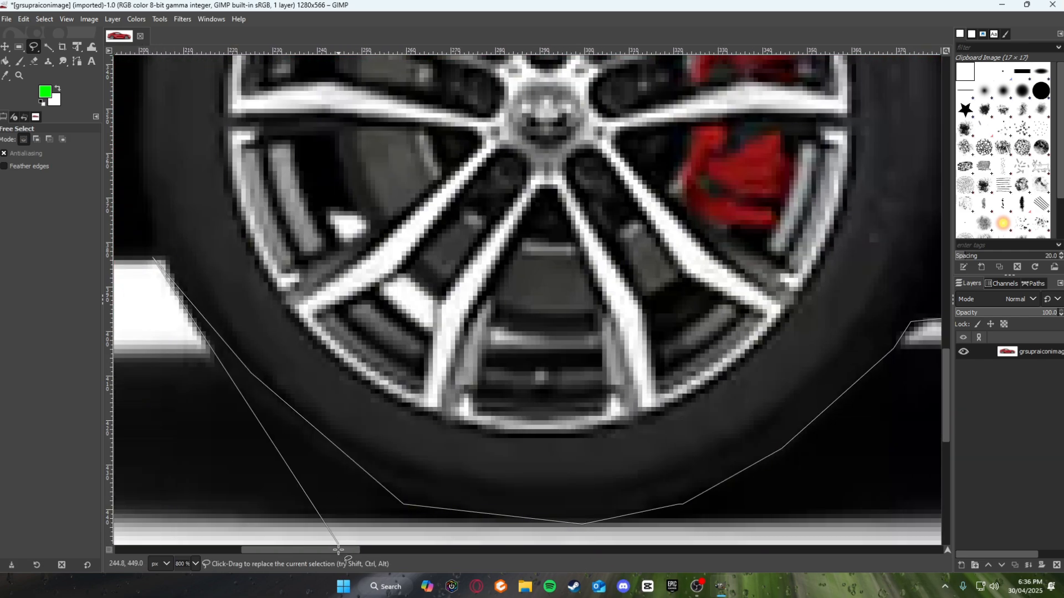
scroll(338, 544, left, 5)
click(491, 542)
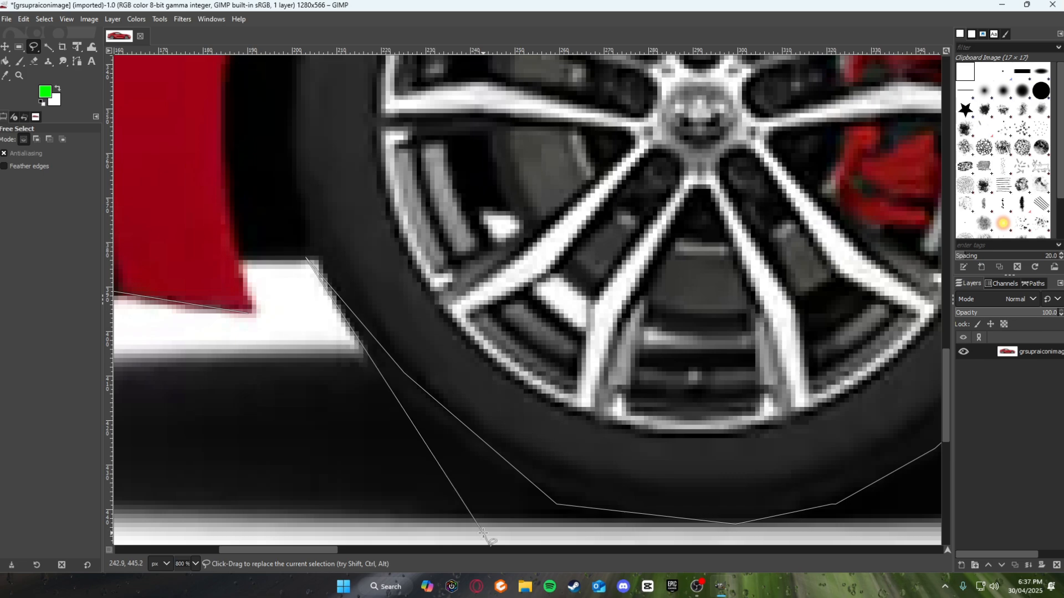
scroll(493, 499, down, 5)
scroll(493, 443, up, 4)
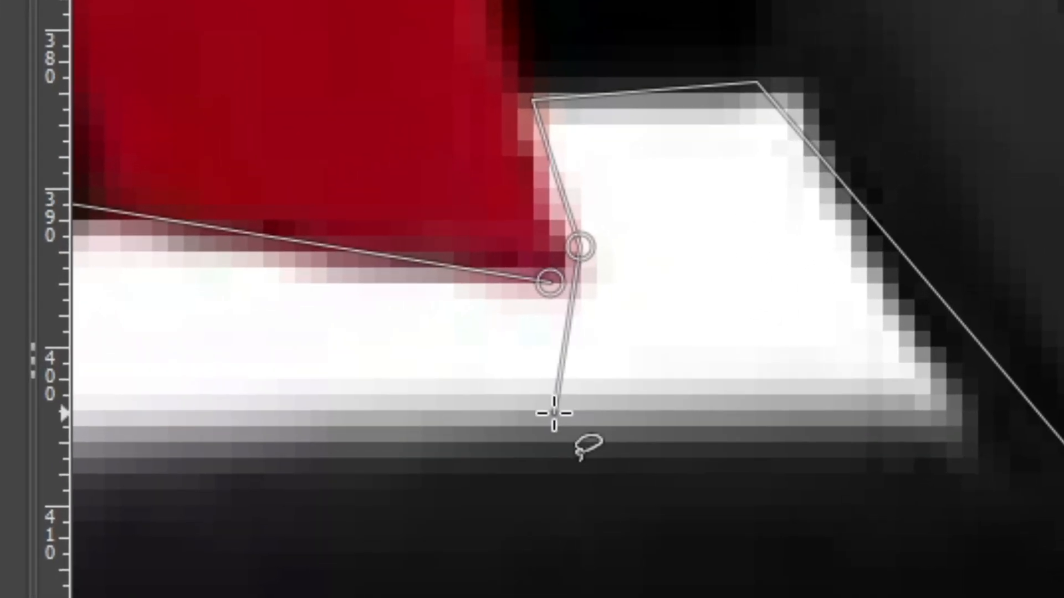
click(552, 284)
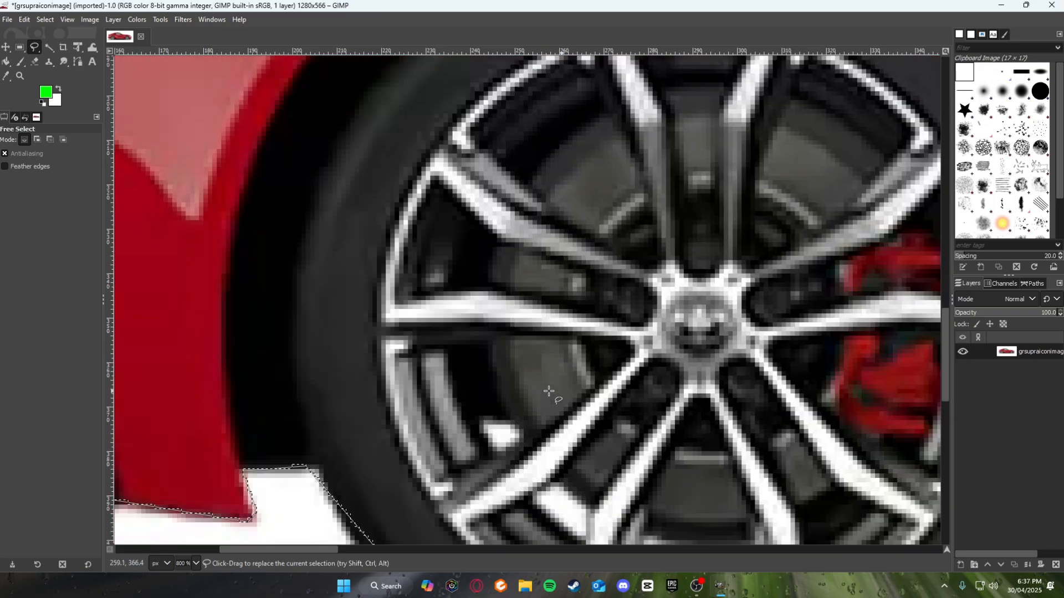
- Invert the car selection to cover the background and cut the background away
scroll(549, 392, down, 3)
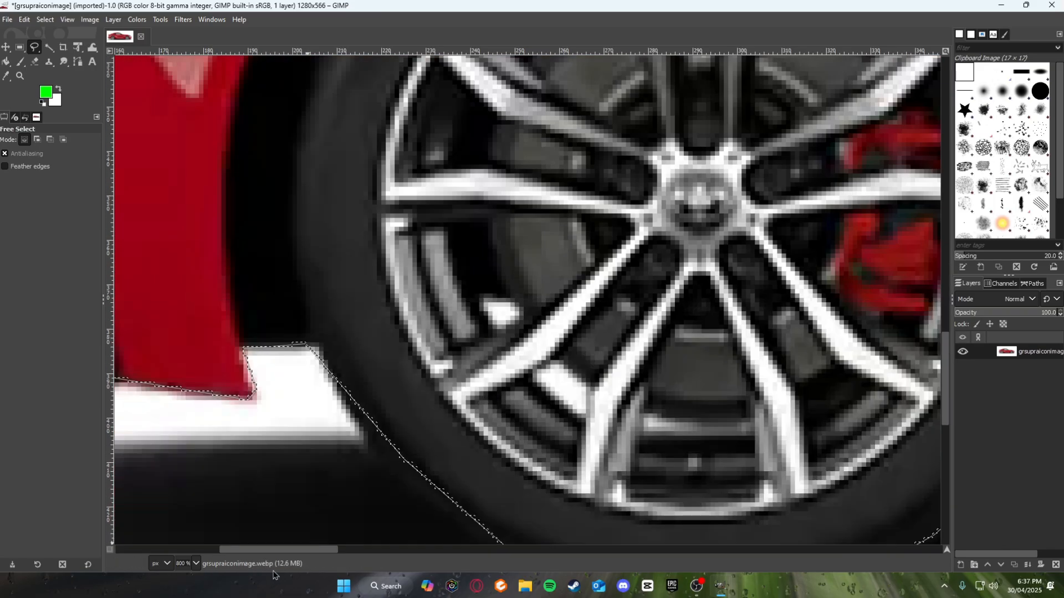
click(196, 565)
click(189, 507)
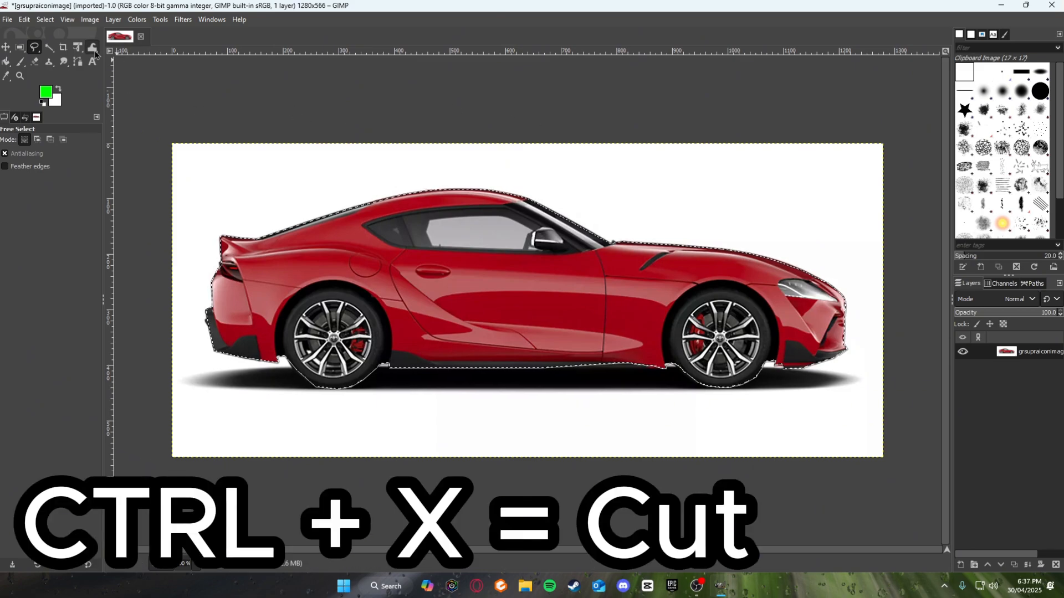
click(44, 21)
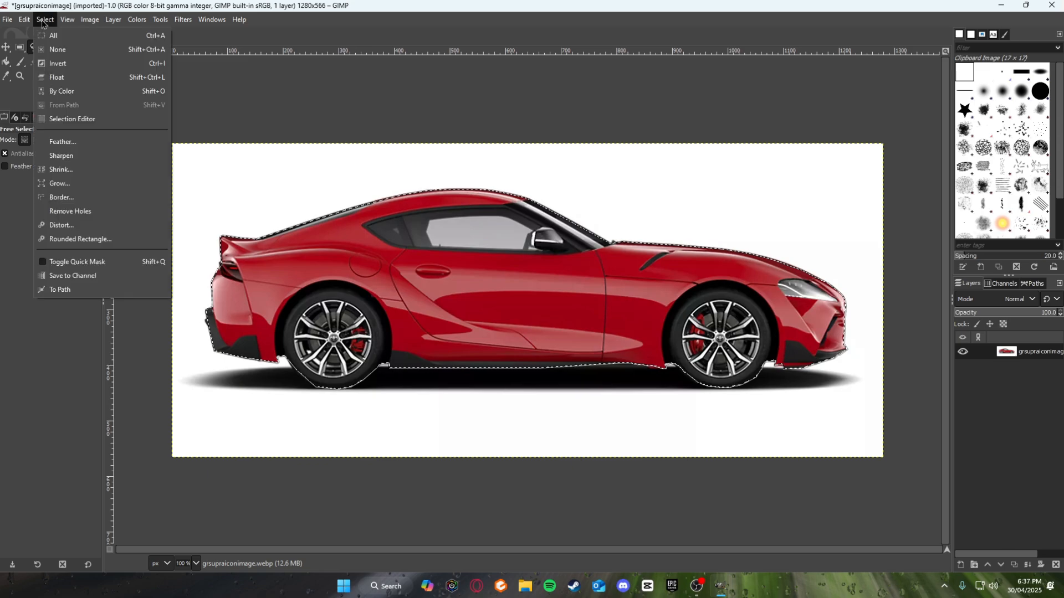
click(84, 64)
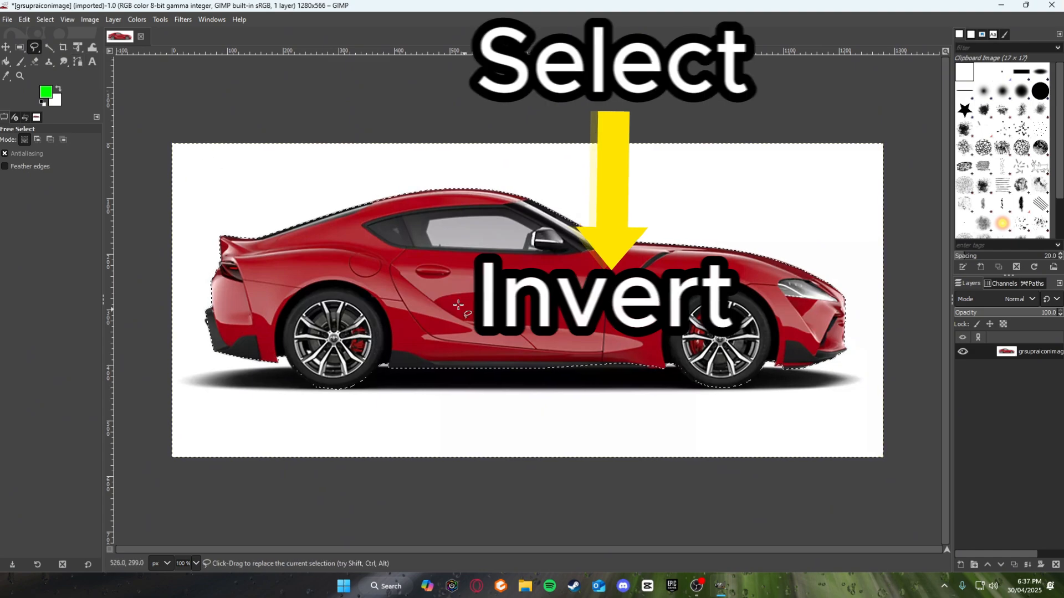
key(ctrl)
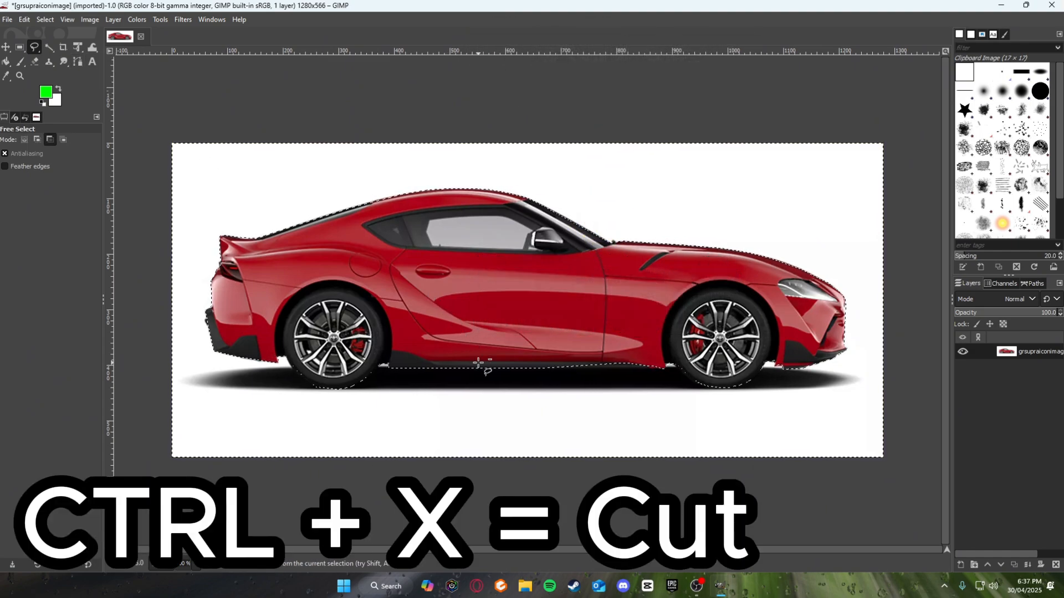
key(ctrl+x)
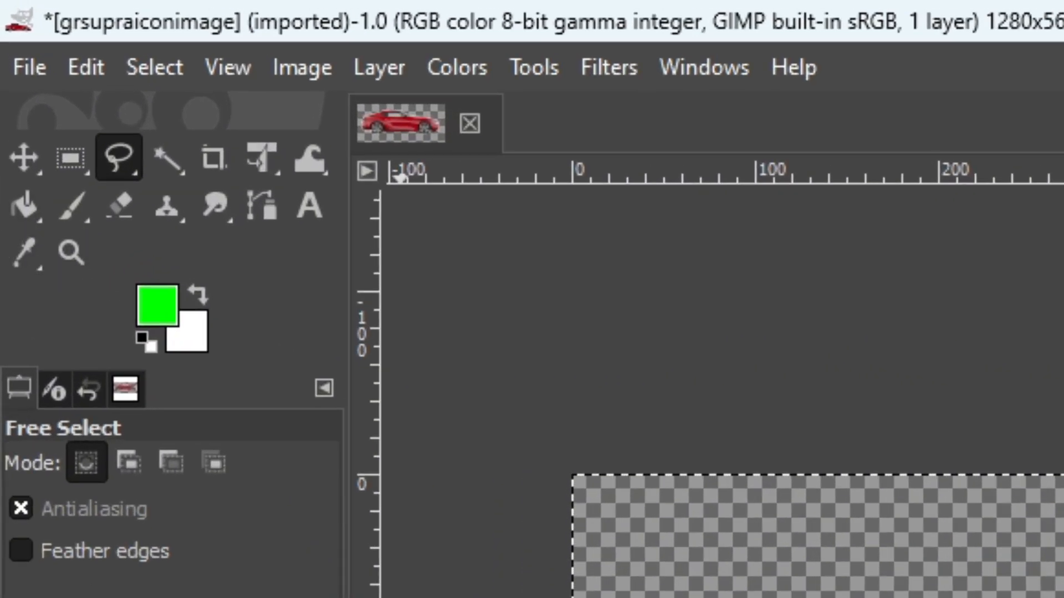
- Bucket-fill the emptied background with bright green, keeping the foreground colour at R 0, G 100, B 0
click(26, 211)
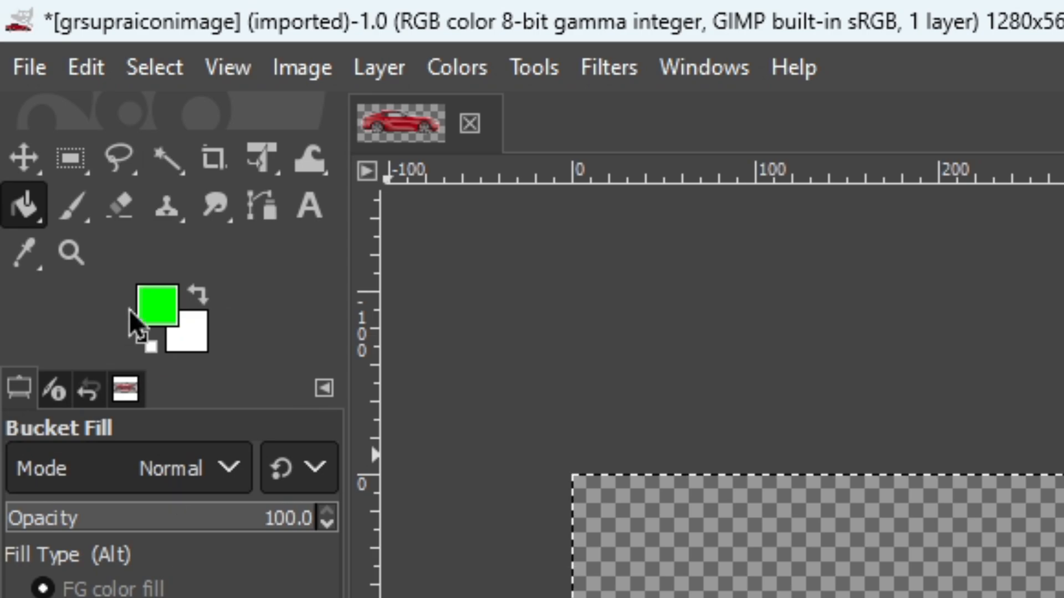
click(159, 314)
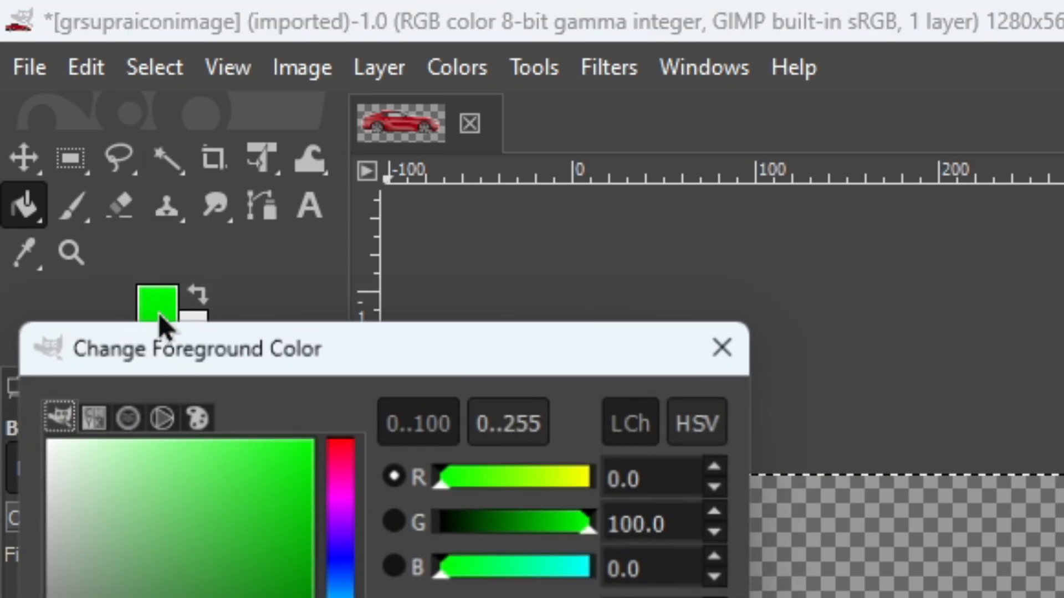
key(Return)
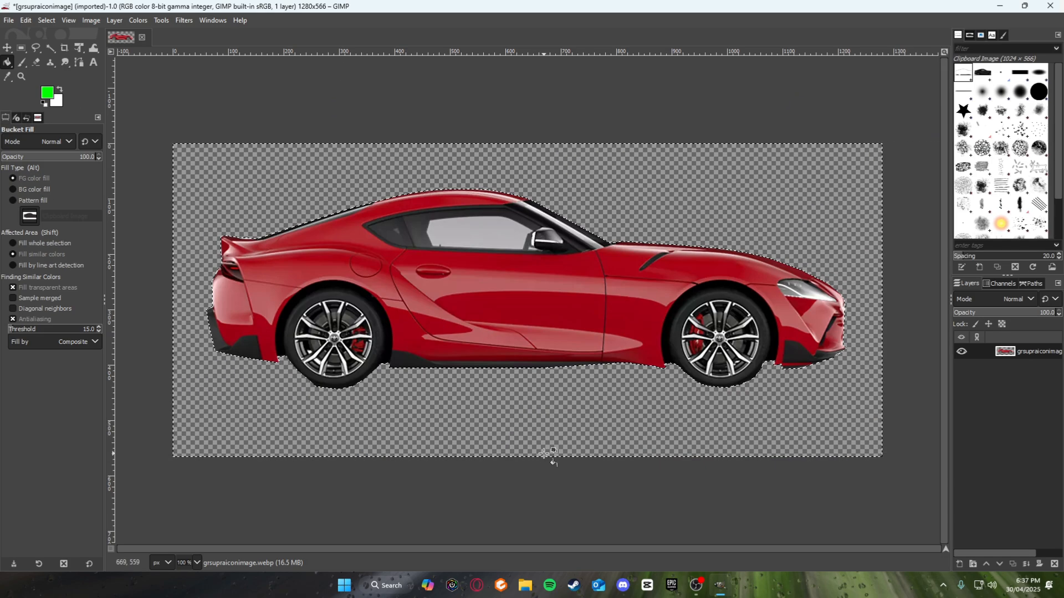
click(276, 193)
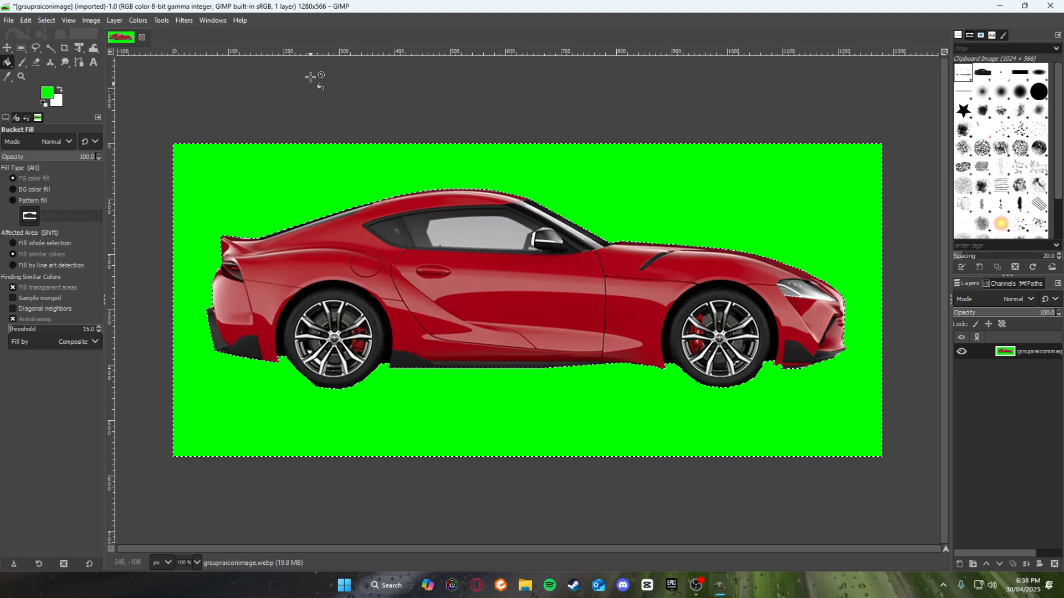
- Export the image to the Desktop as car.webp, with image quality 90 and alpha quality 100
click(9, 20)
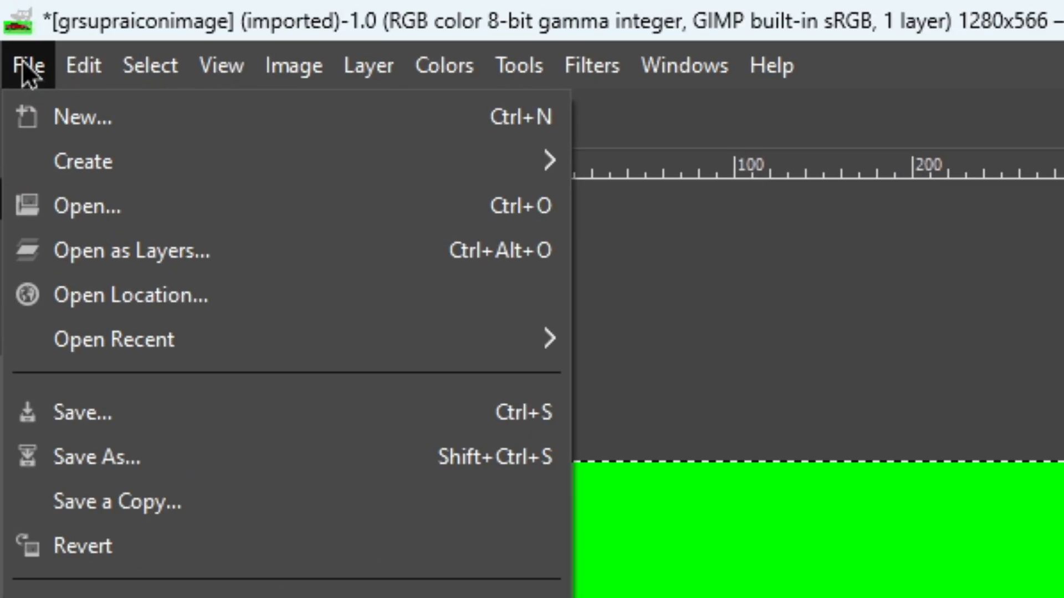
mouse_move(47, 20)
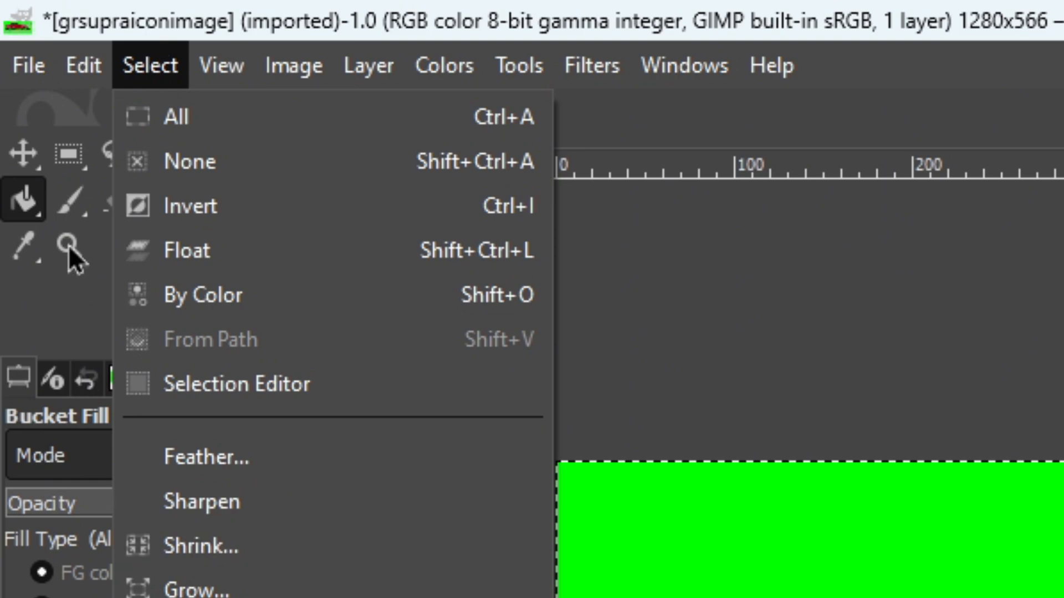
mouse_move(40, 64)
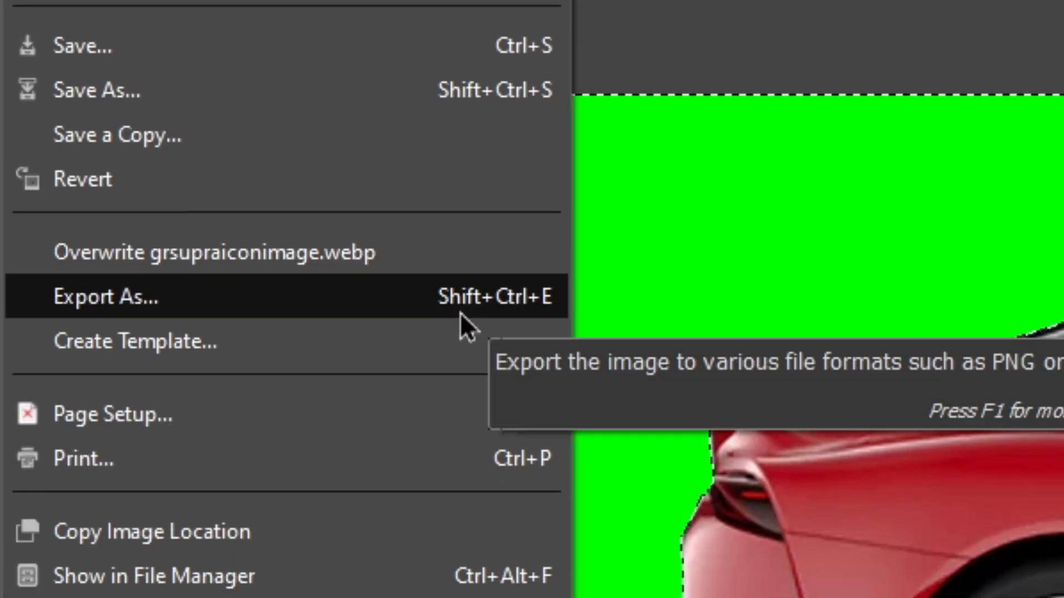
click(460, 313)
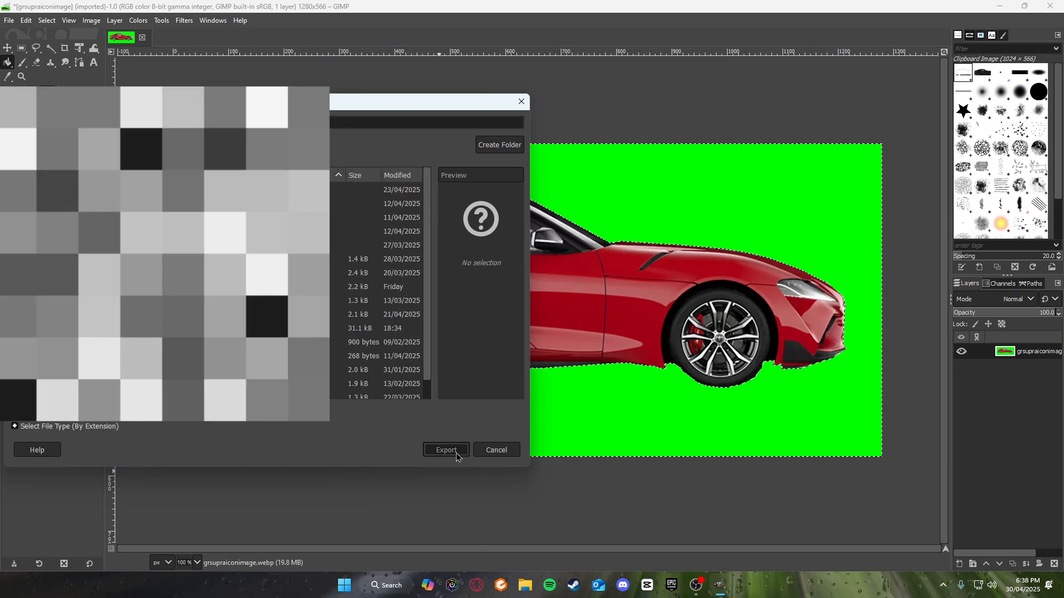
click(457, 453)
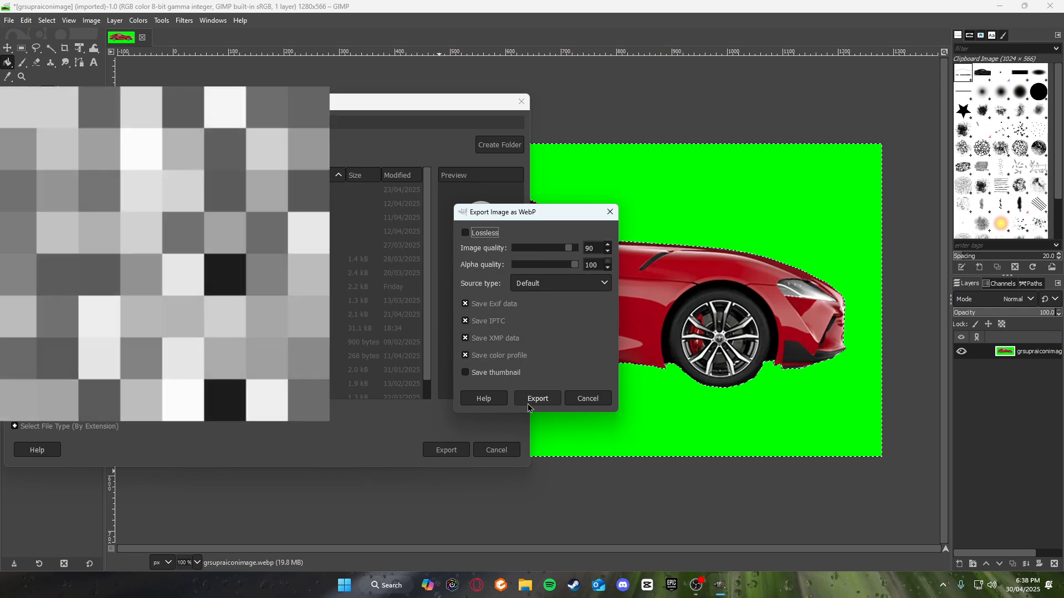
click(533, 399)
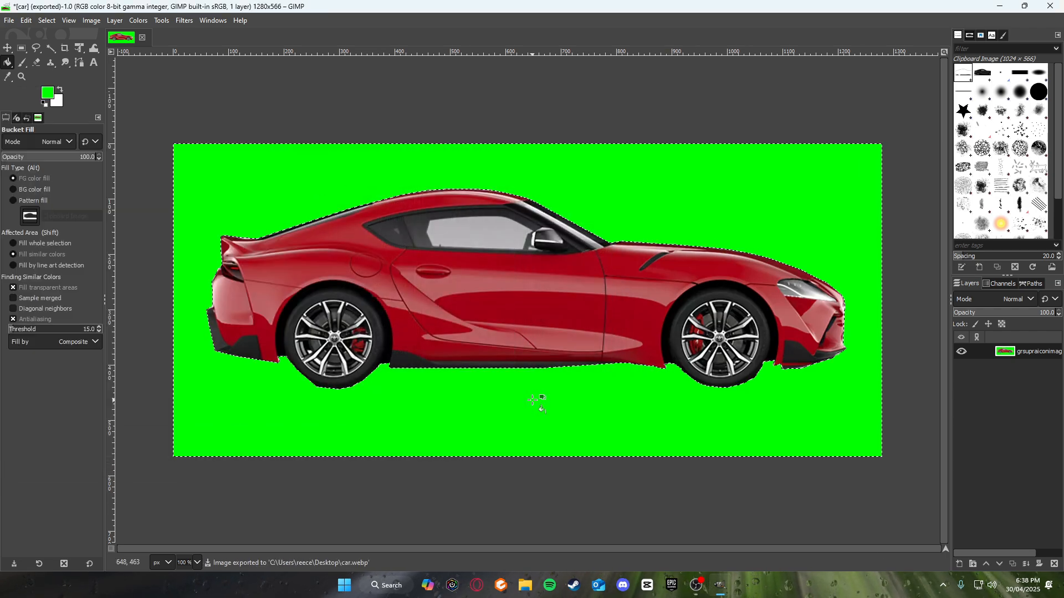
- Switch to the desktop, open the exported car.webp in the photo viewer, inspect the car's cut-out edges full screen, and close it
click(997, 7)
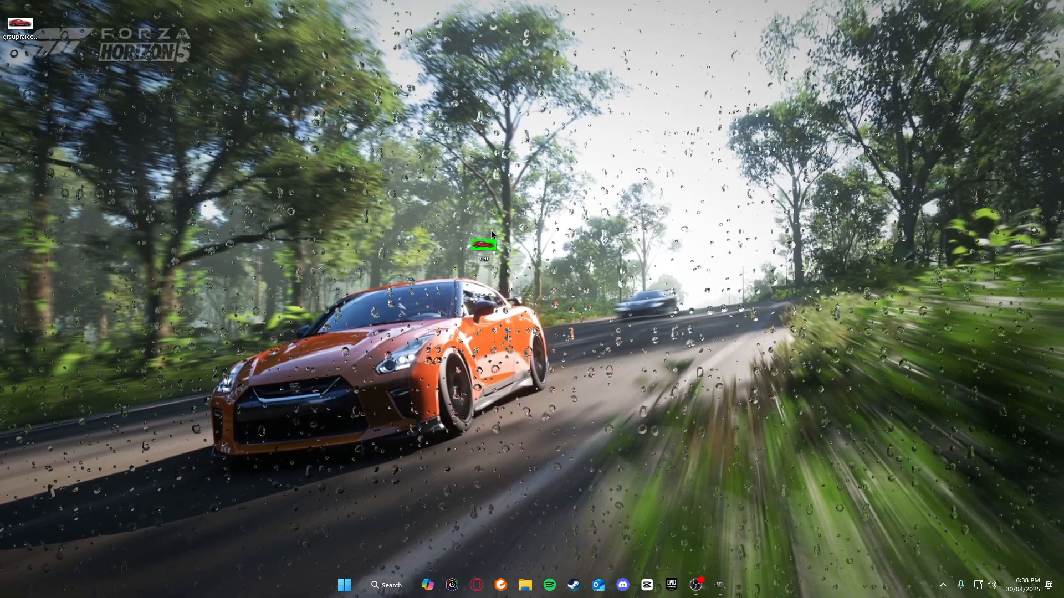
double_click(483, 248)
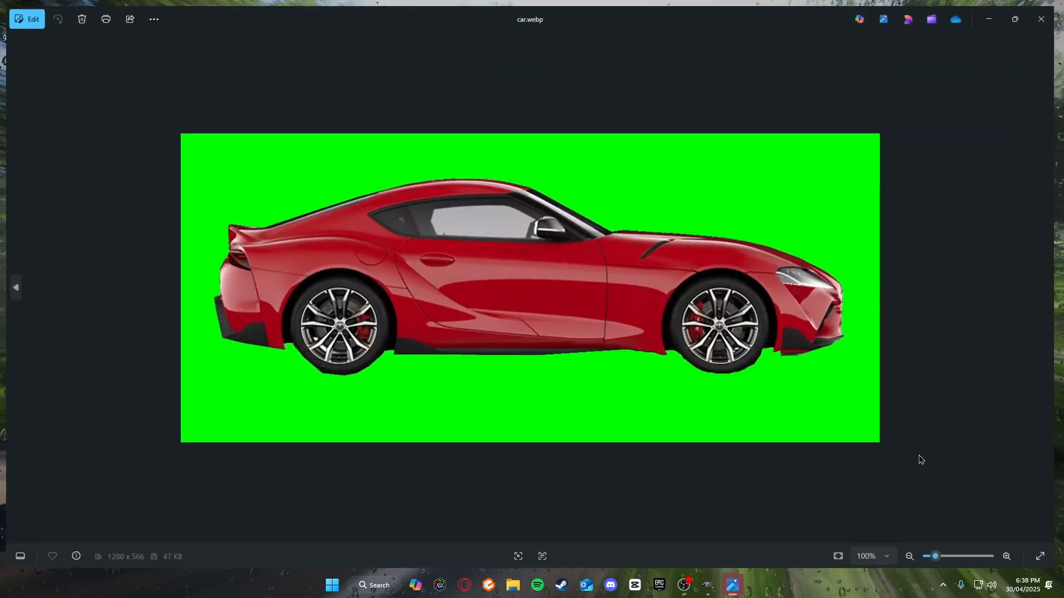
click(1041, 556)
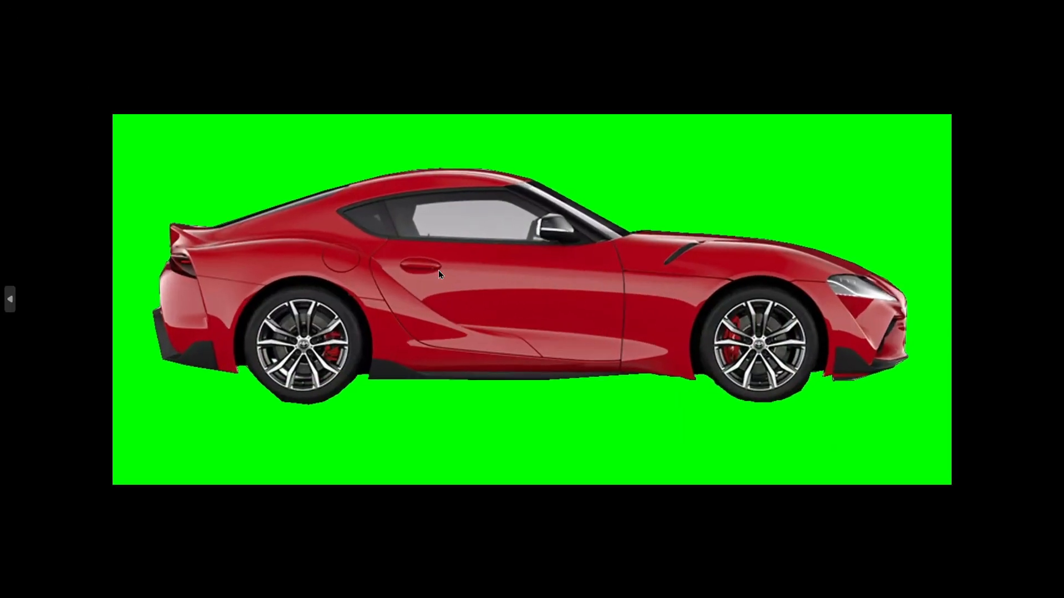
scroll(438, 270, up, 6)
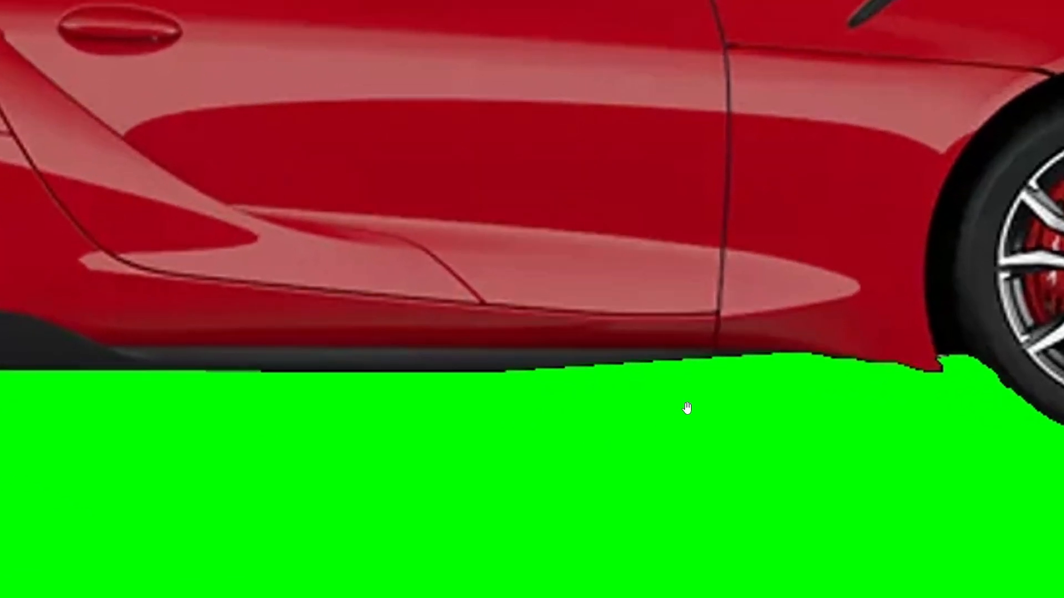
scroll(630, 320, down, 6)
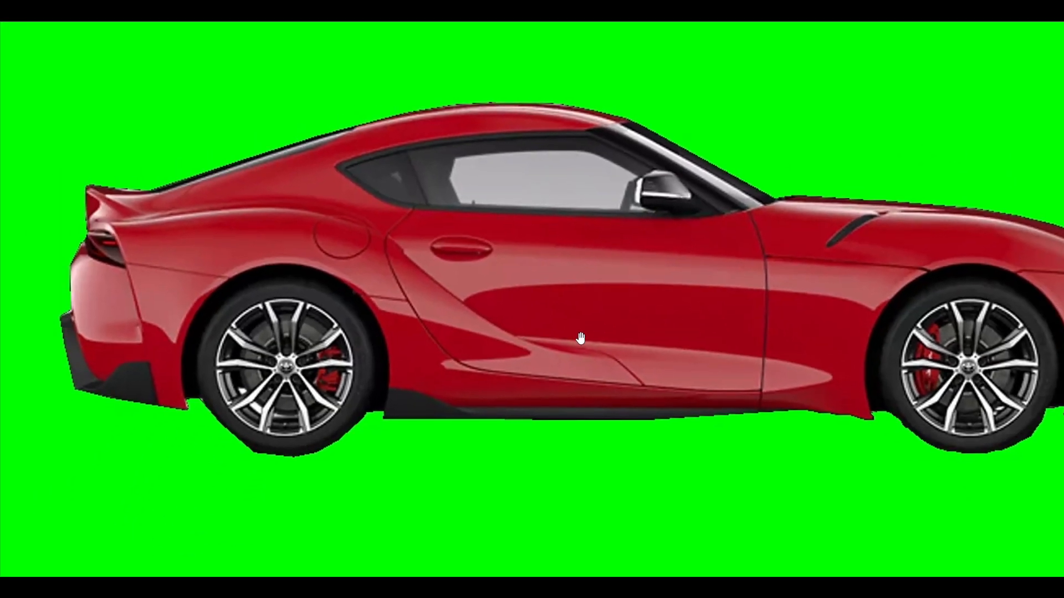
scroll(581, 338, down, 6)
key(Escape)
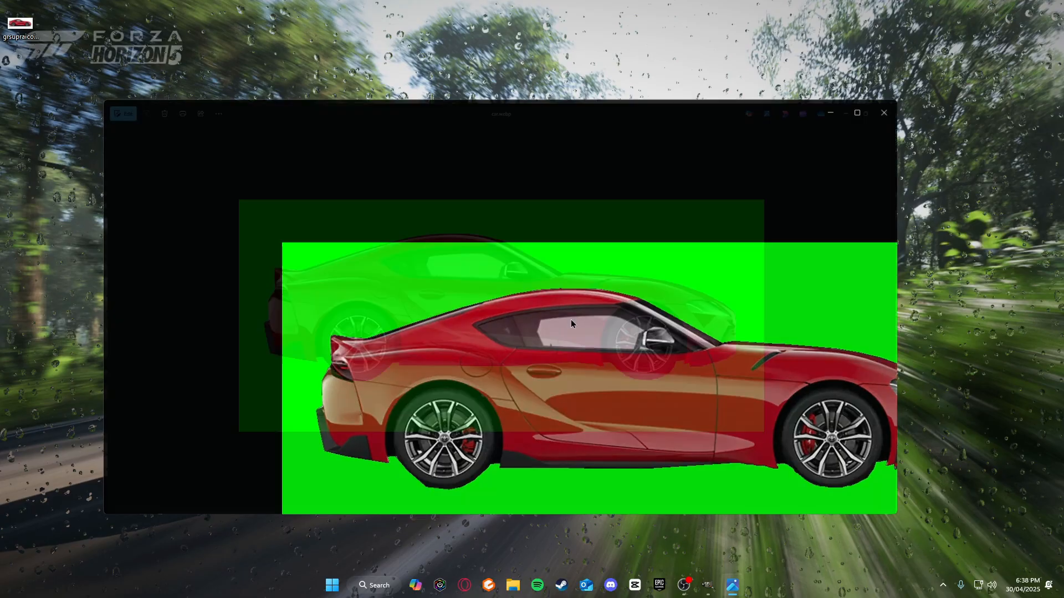
click(1062, 9)
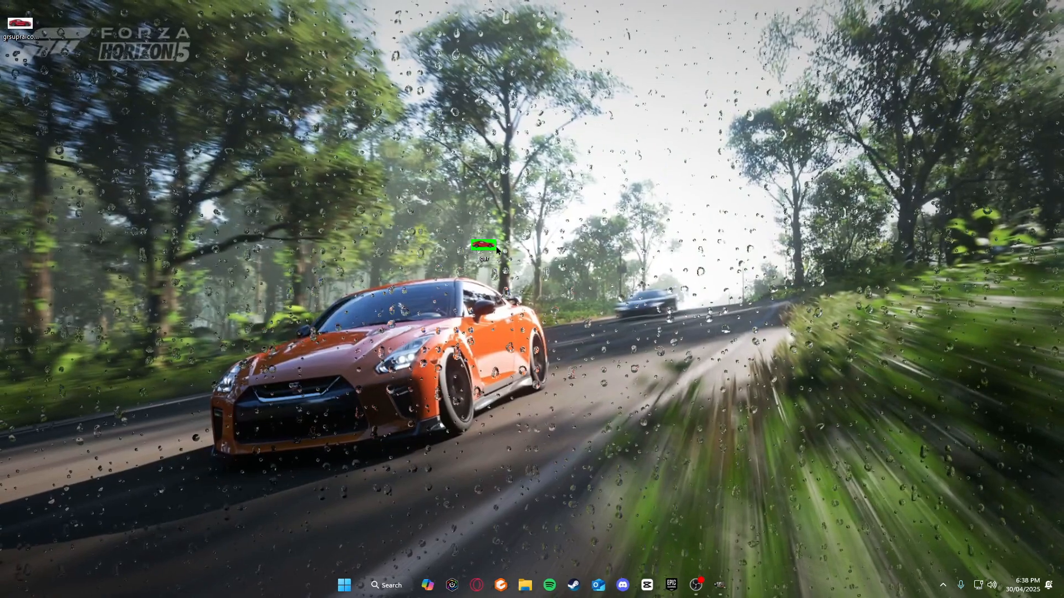
- Delete the exported car image and the original grsupraiconimage file from the desktop
click(493, 258)
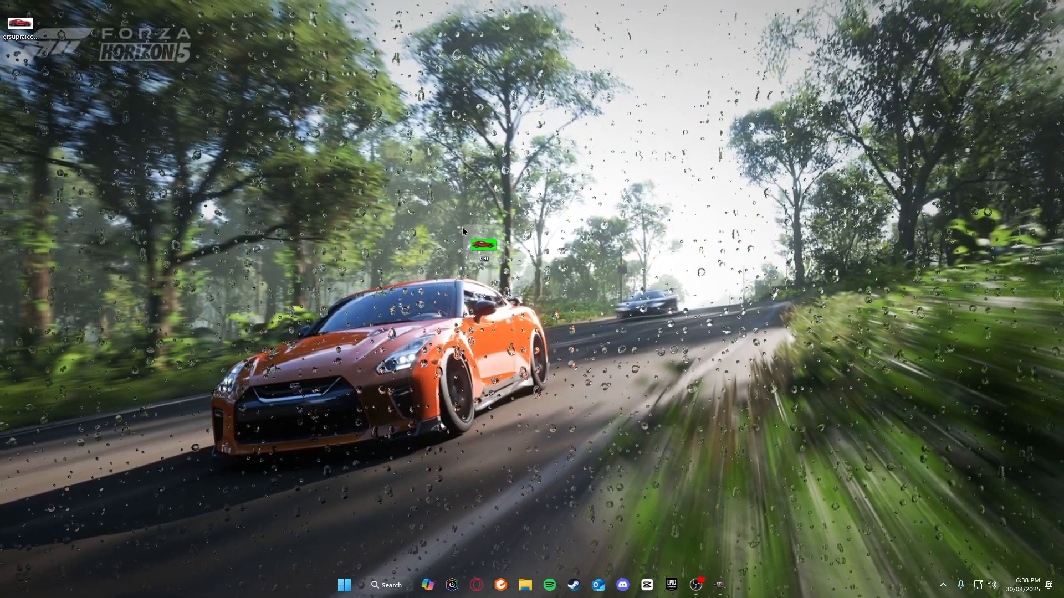
key(Delete)
click(24, 12)
key(Delete)
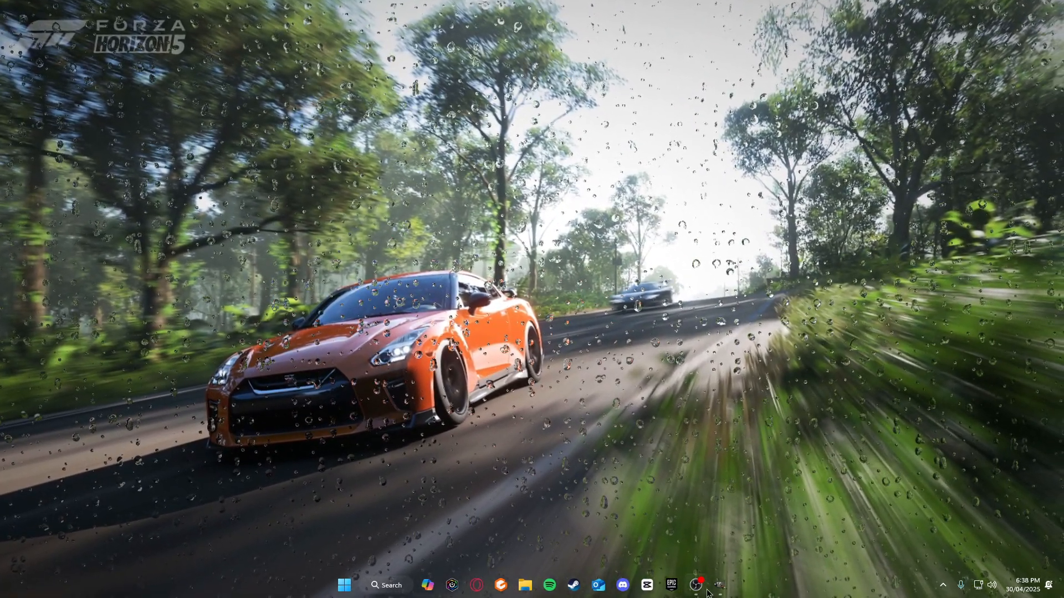